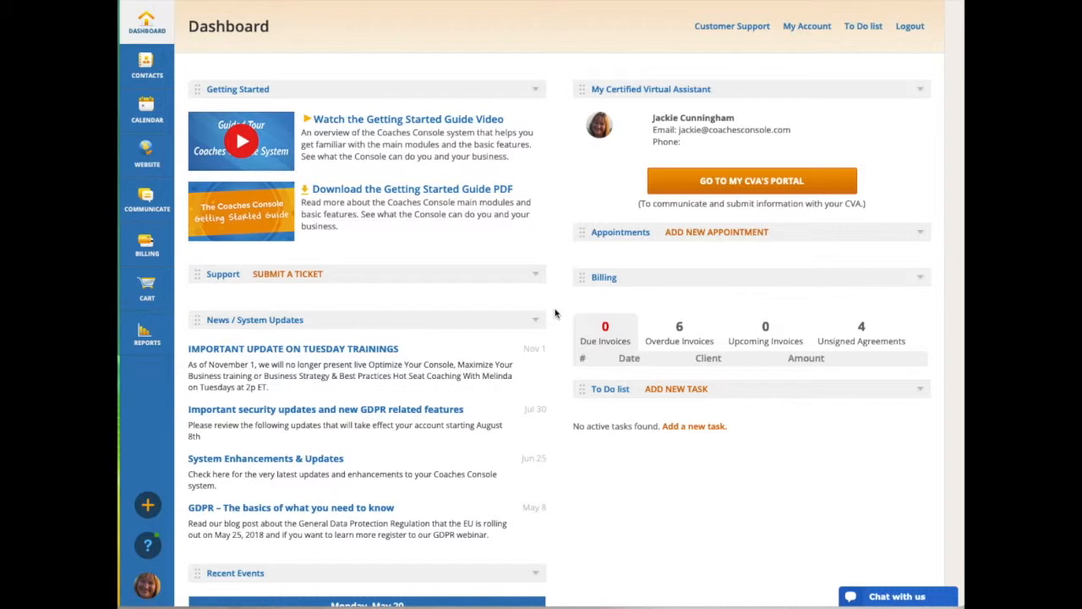
# Open the client log of the first contact in the Active group.
pyautogui.click(147, 71)
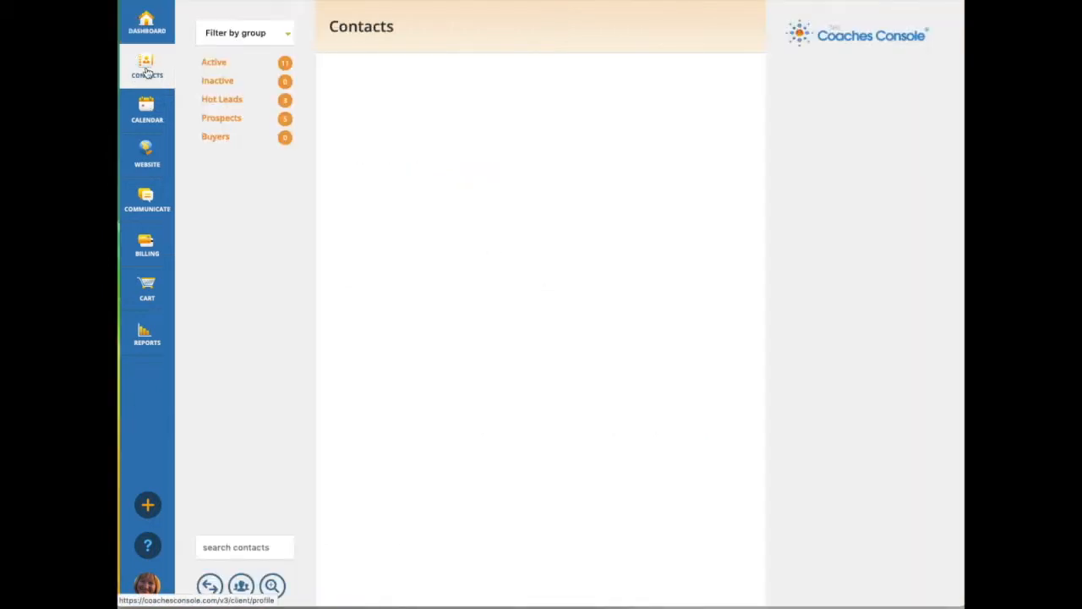
pyautogui.click(214, 64)
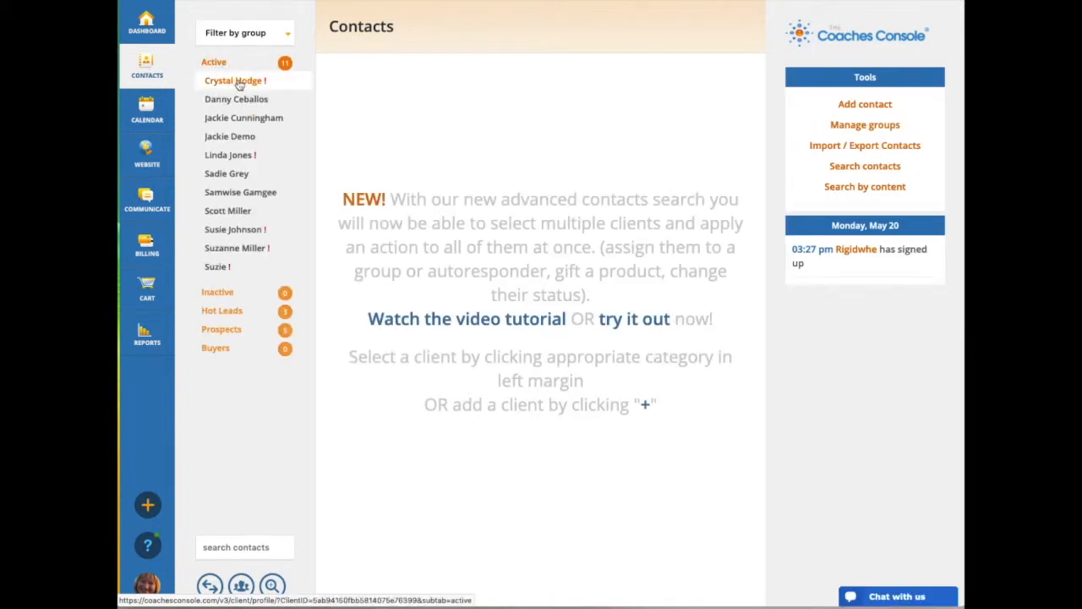
pyautogui.click(248, 84)
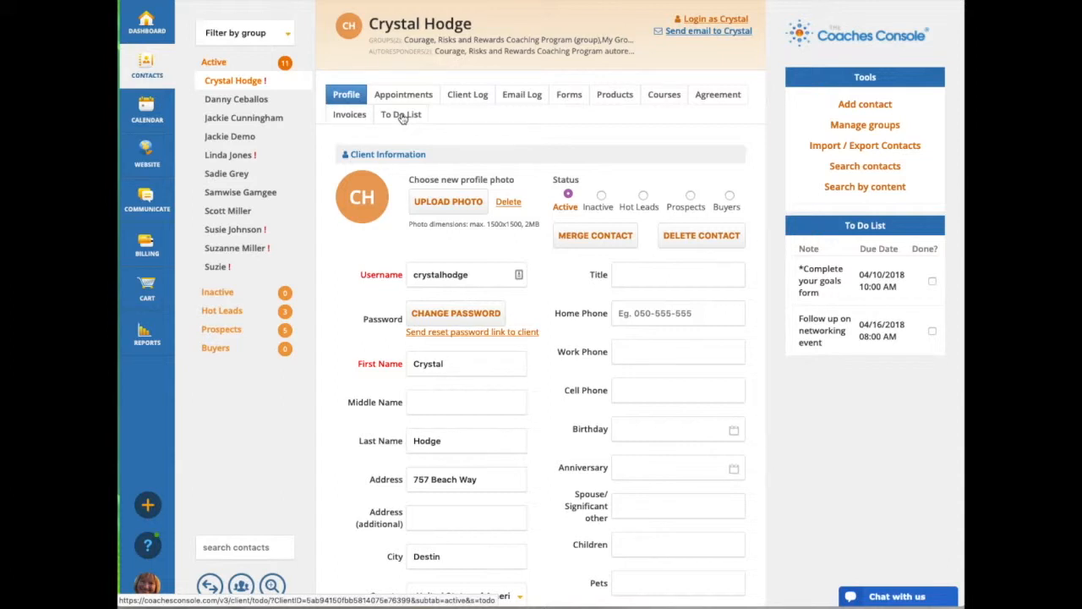
pyautogui.click(476, 98)
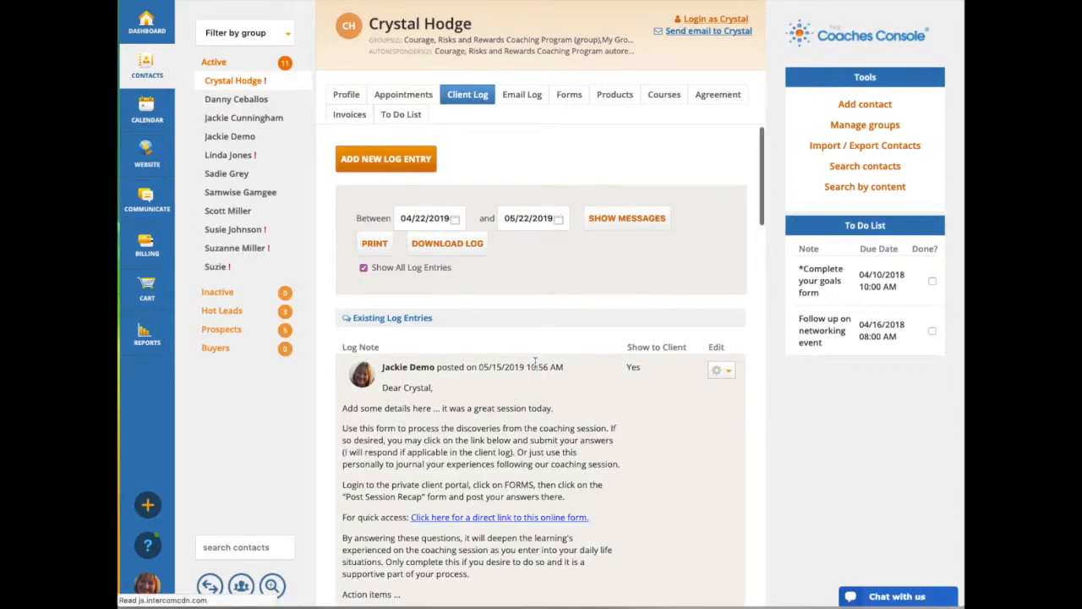
# Look through the existing entries in the client's log.
pyautogui.scroll(-3, 534, 362)
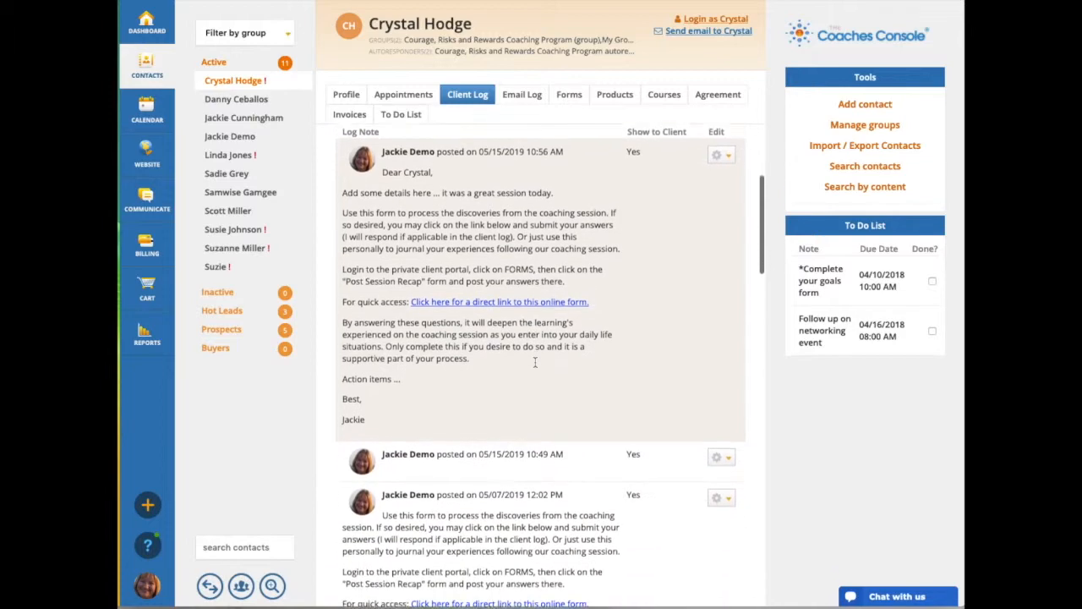
pyautogui.scroll(-5, 535, 366)
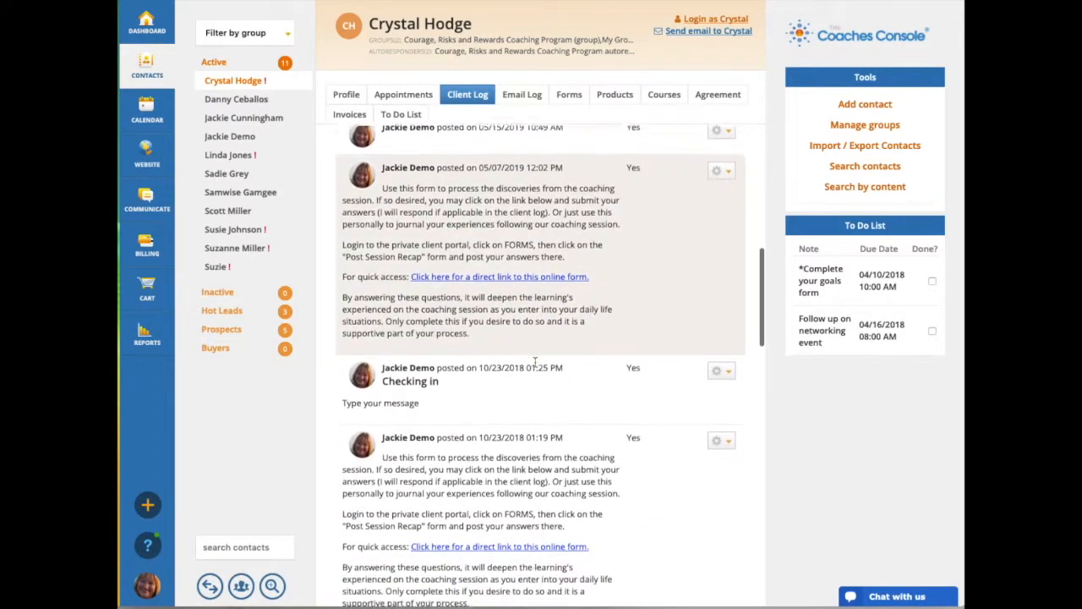
pyautogui.scroll(-5, 535, 361)
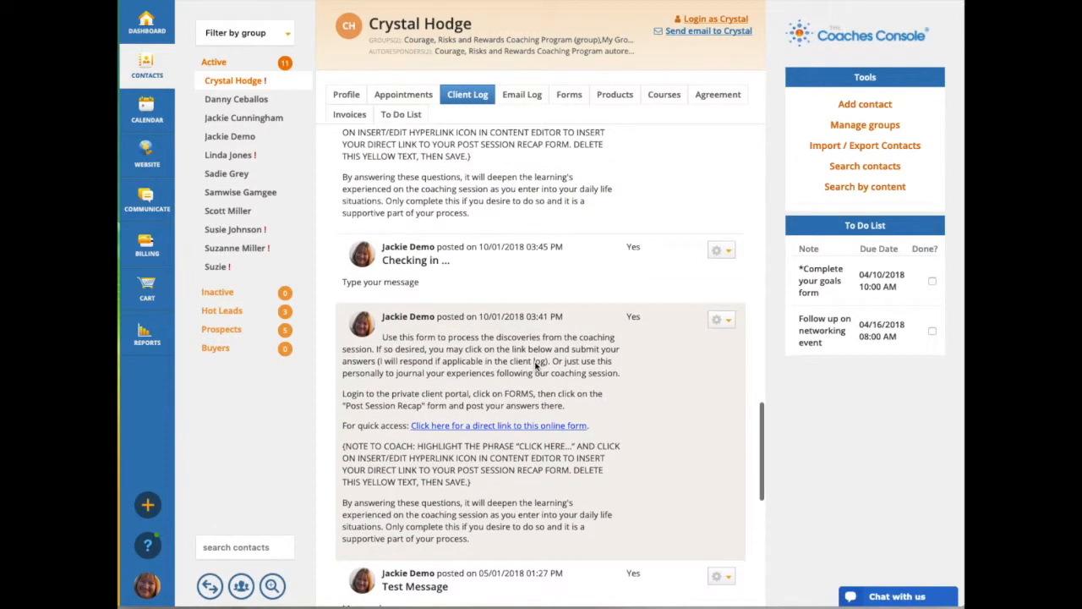
pyautogui.scroll(1, 534, 363)
pyautogui.scroll(5, 534, 365)
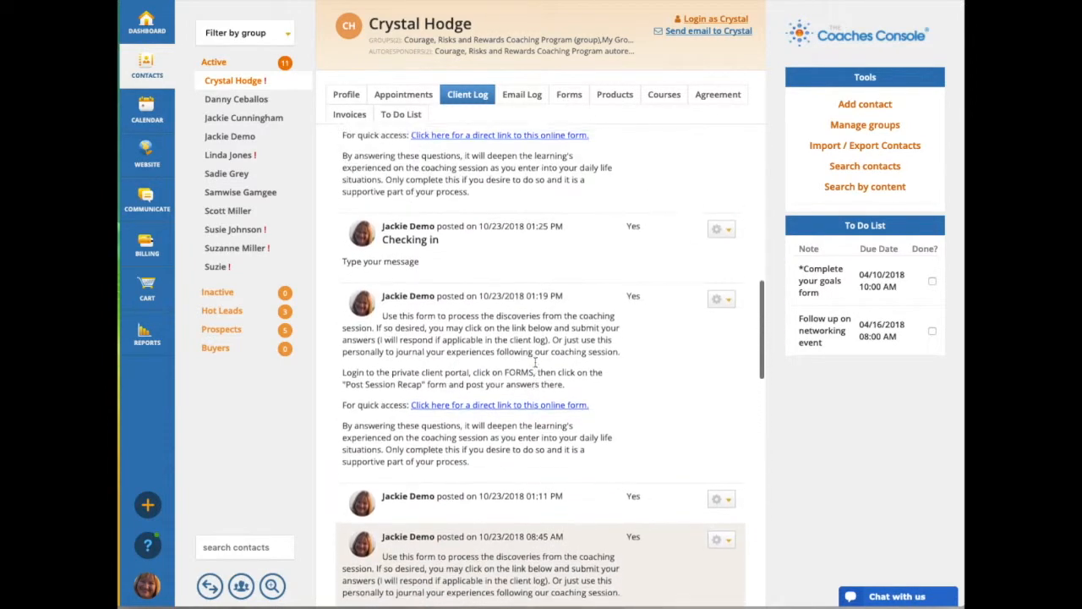
pyautogui.scroll(5, 534, 362)
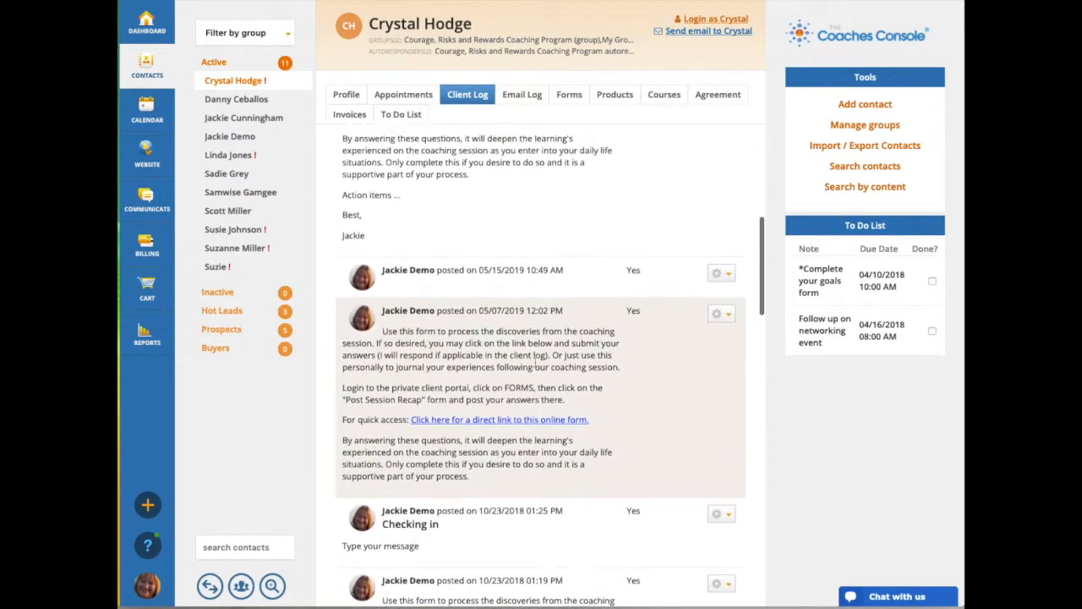
pyautogui.scroll(3, 534, 361)
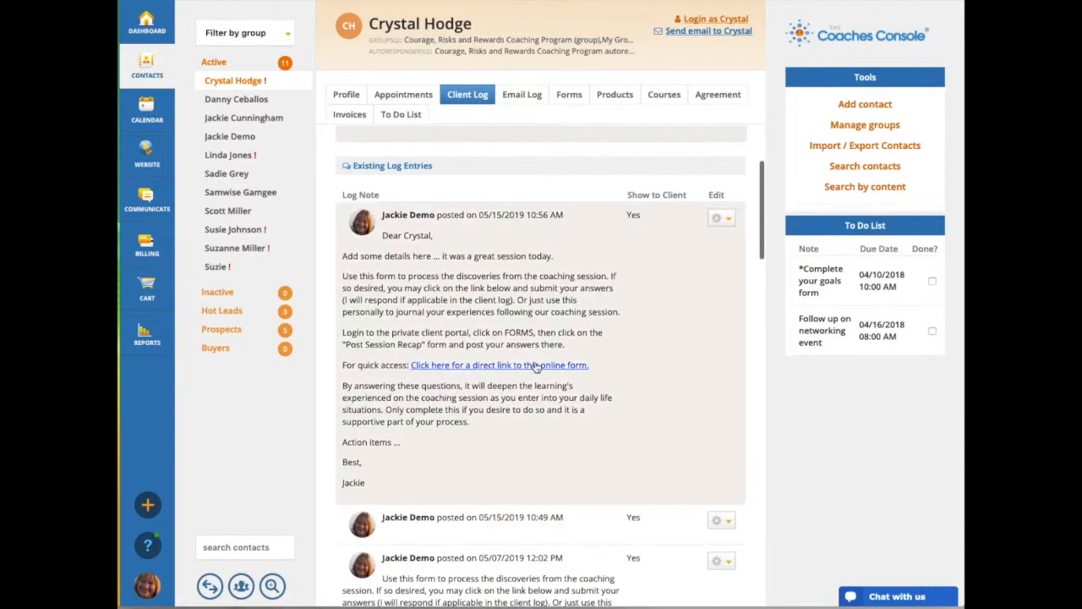
pyautogui.scroll(2, 534, 365)
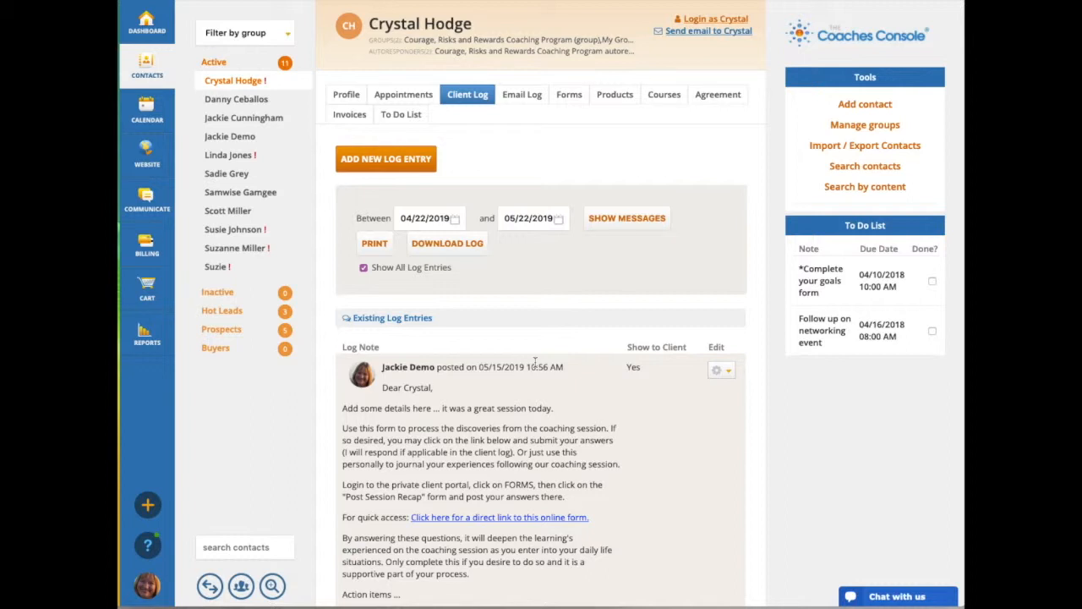
# Start a new log entry with the subject "This made me think of you ...".
pyautogui.click(410, 162)
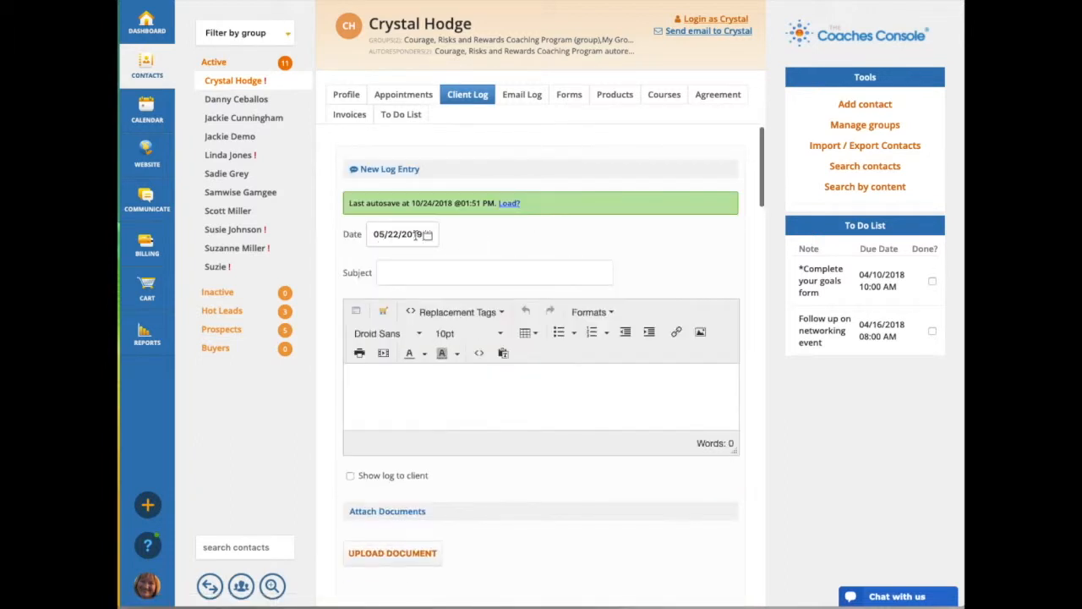
pyautogui.click(461, 271)
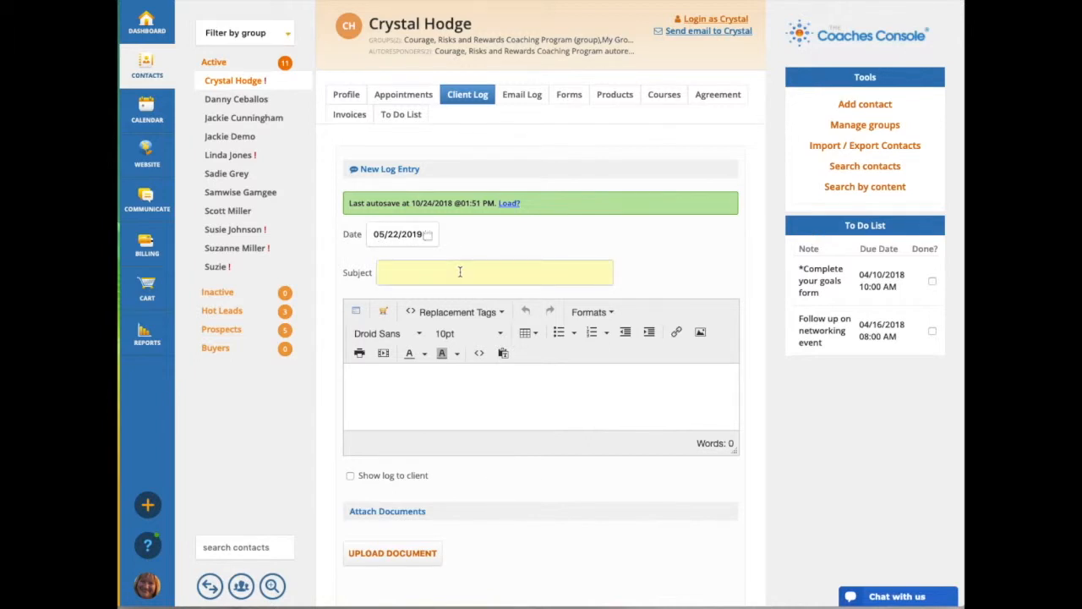
pyautogui.write('This made mem')
pyautogui.press('BackSpace')
pyautogui.write('think of you ...')
# Greet the client, write that this book is relevant to their journey and worth checking out, and add the line "Link to the book here".
pyautogui.click(410, 388)
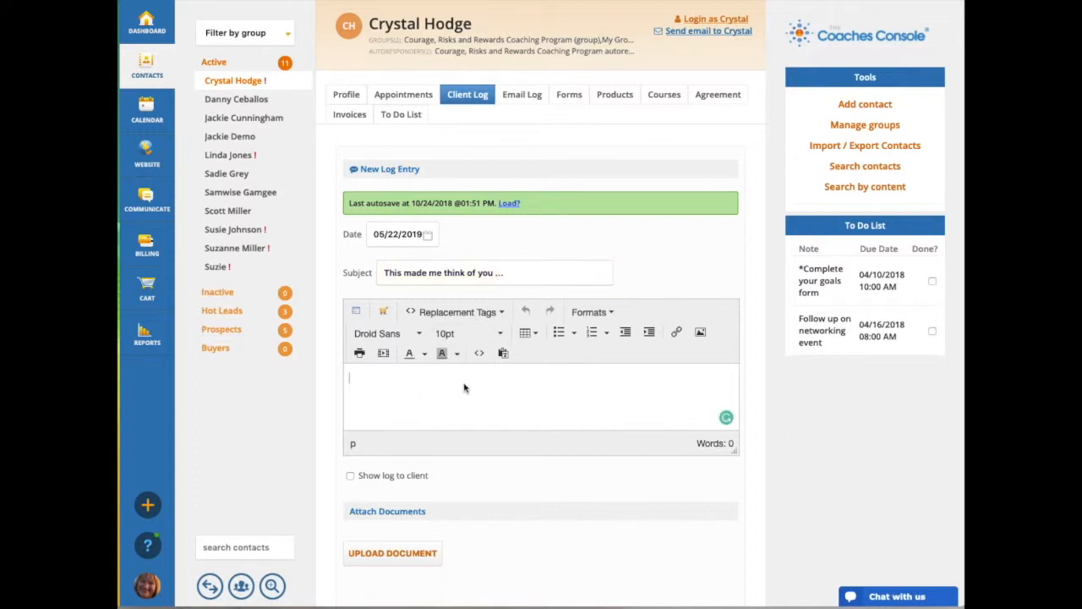
pyautogui.write("Hi Crystal, I ran across this book and I think it's relevant to your journey. You might want to check it out!")
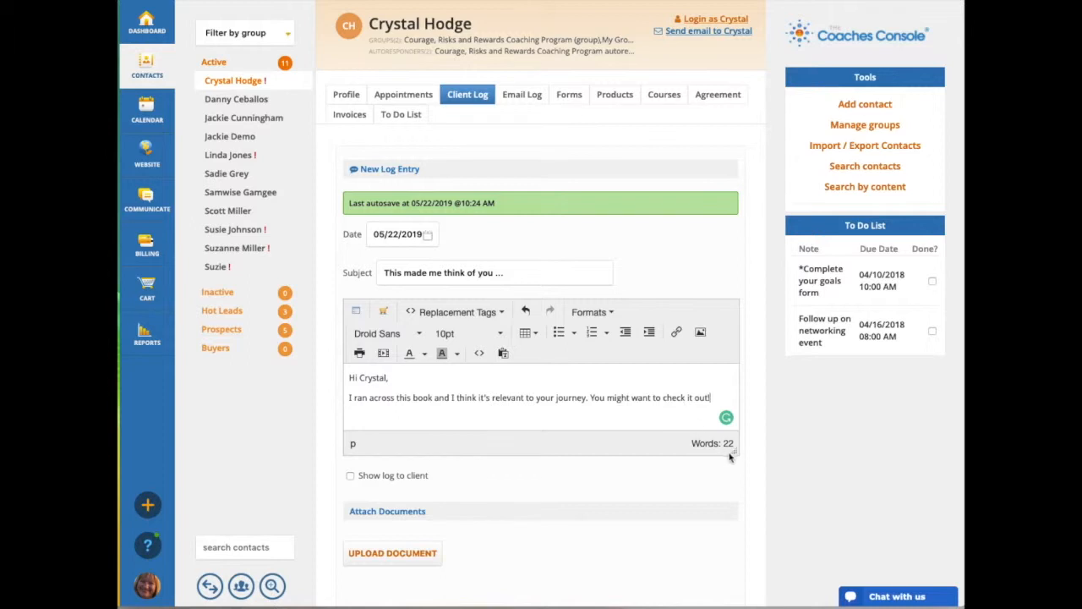
pyautogui.moveTo(733, 452); pyautogui.dragTo(734, 500)
pyautogui.press('Return')
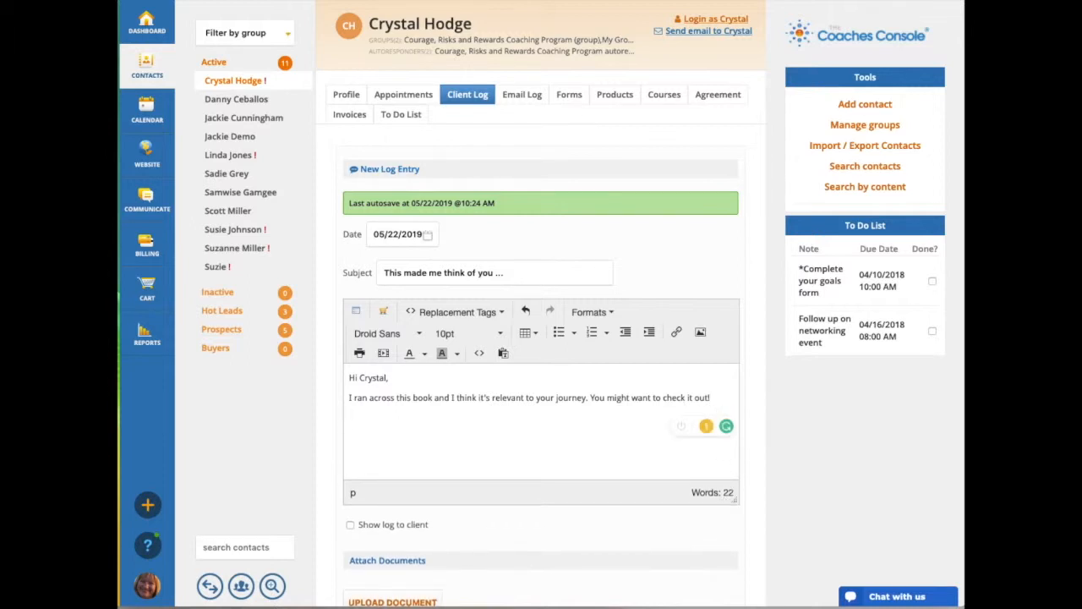
pyautogui.write('Link to the book here')
pyautogui.moveTo(349, 416); pyautogui.dragTo(436, 429)
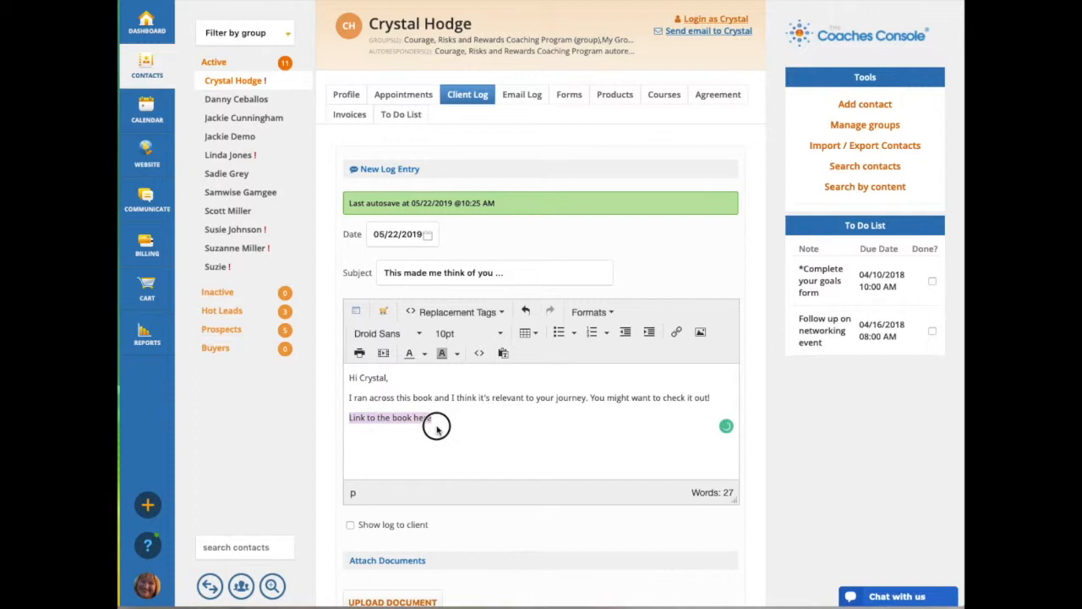
pyautogui.click(679, 332)
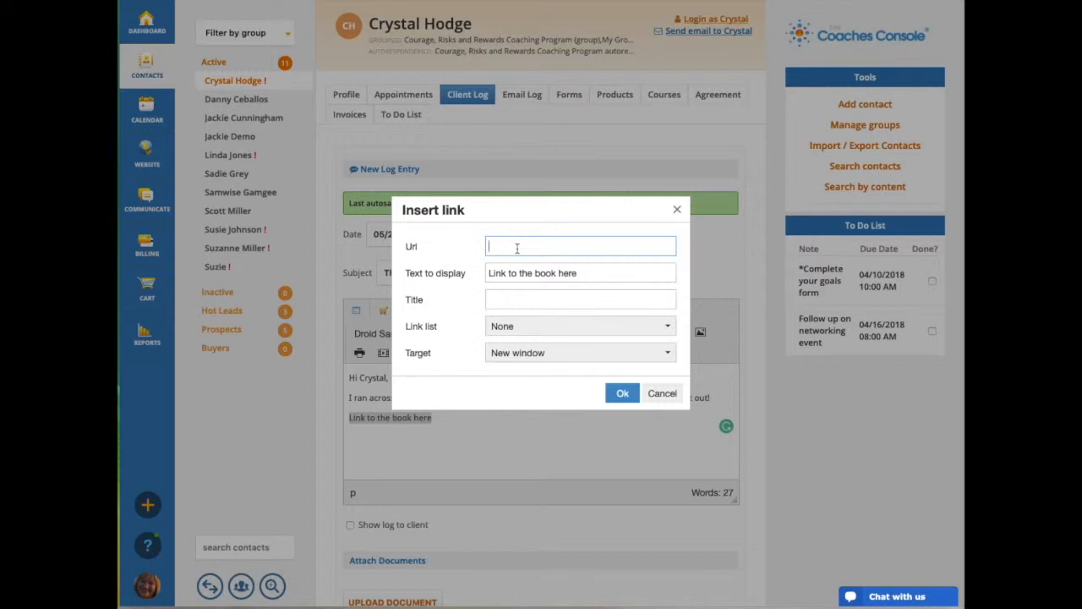
pyautogui.click(661, 394)
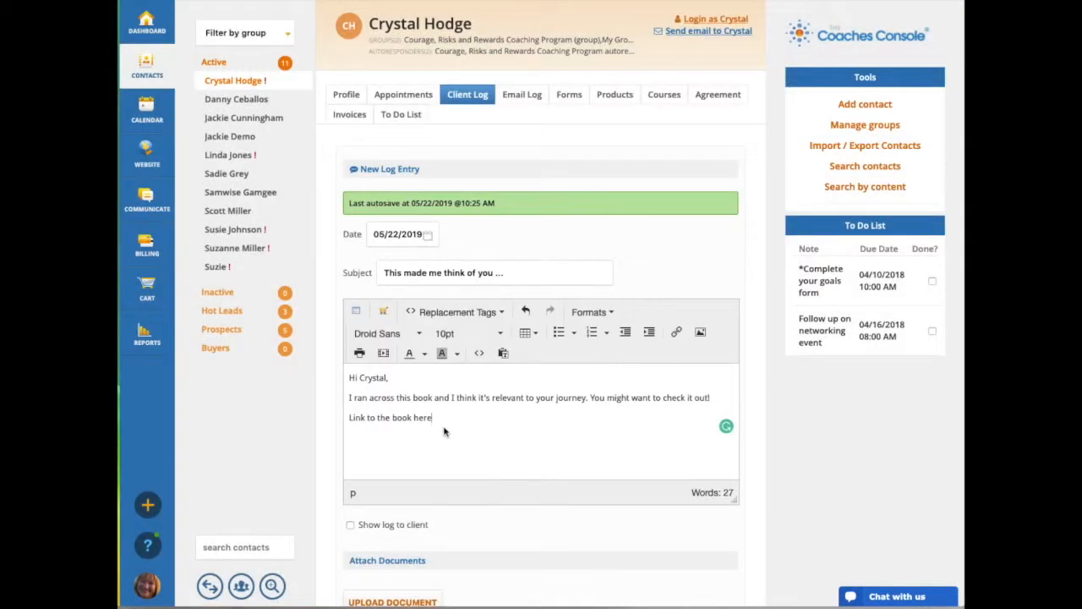
# End the message with "Let me know what you think," and the coach's first name, and make the log visible to the client.
pyautogui.write('Let me know what you think, Jackie')
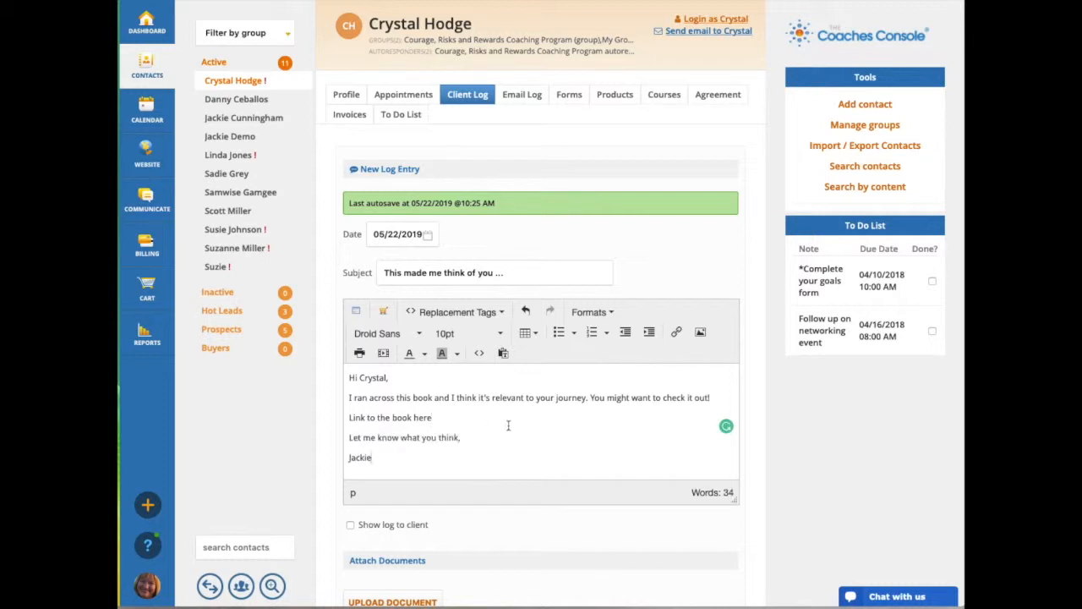
pyautogui.scroll(-4, 520, 425)
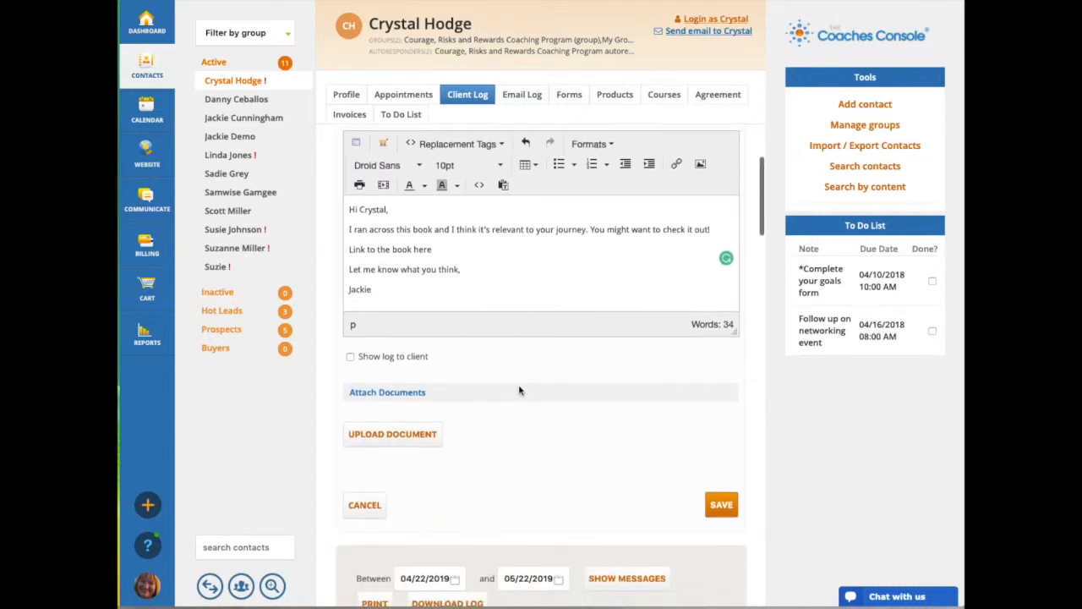
pyautogui.click(351, 359)
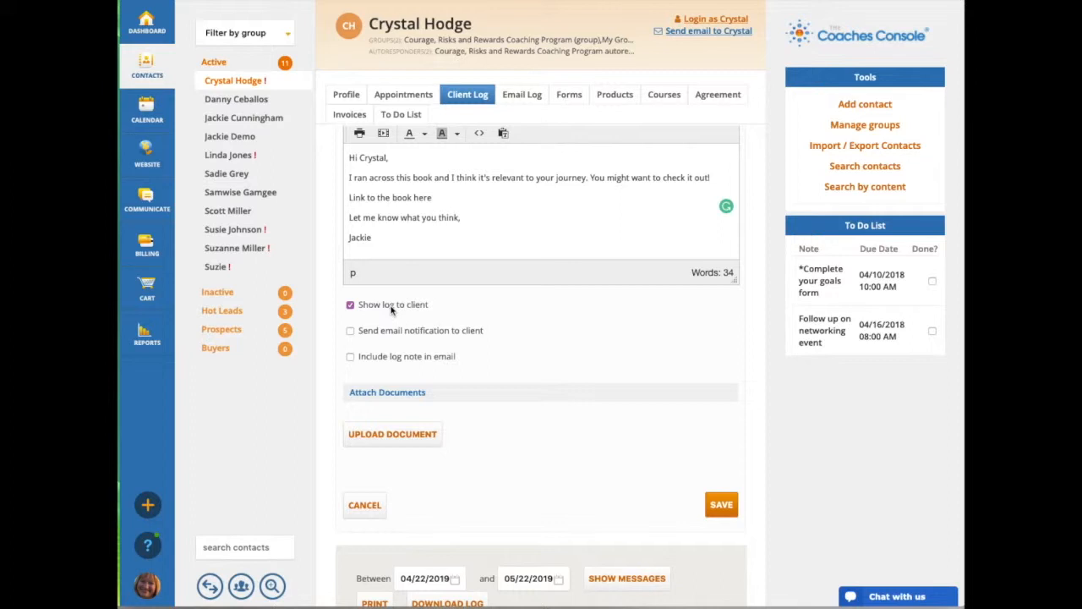
pyautogui.click(350, 305)
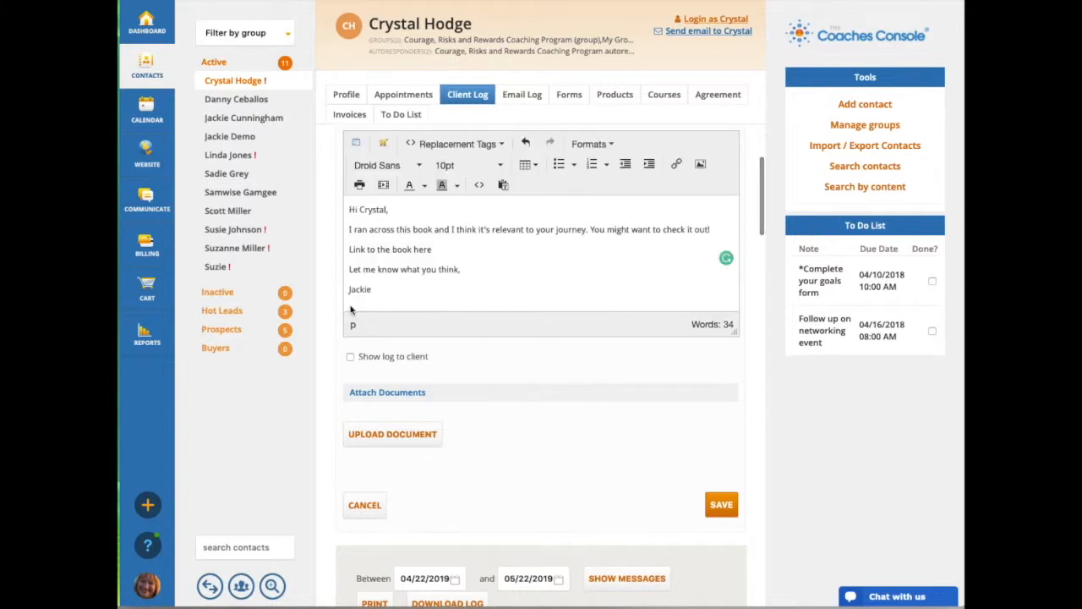
pyautogui.click(350, 357)
pyautogui.scroll(-1, 481, 362)
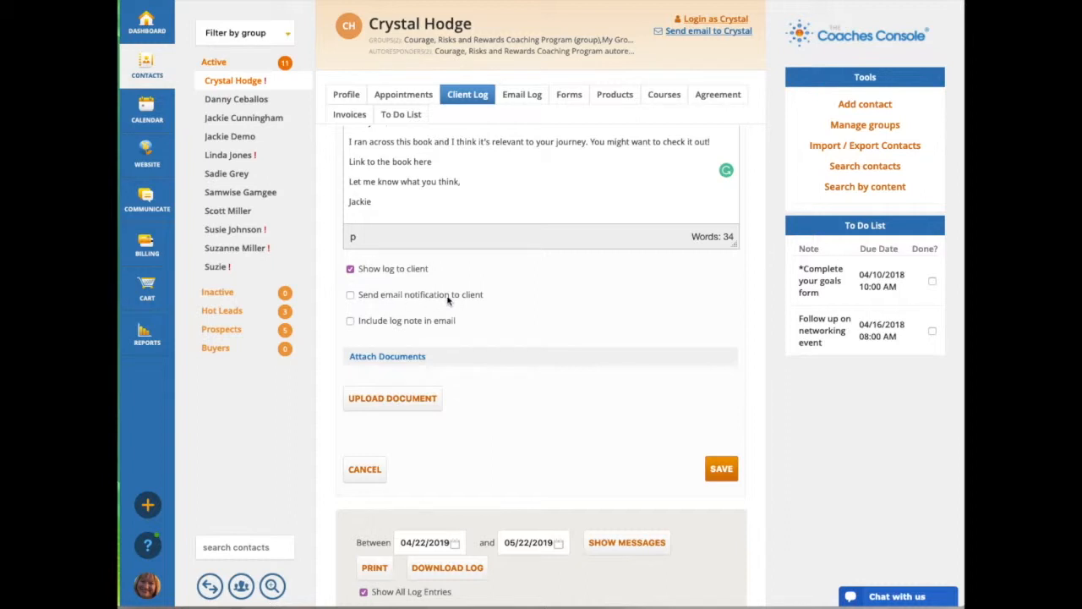
# Enable the email notification to the client and save the log entry.
pyautogui.click(351, 295)
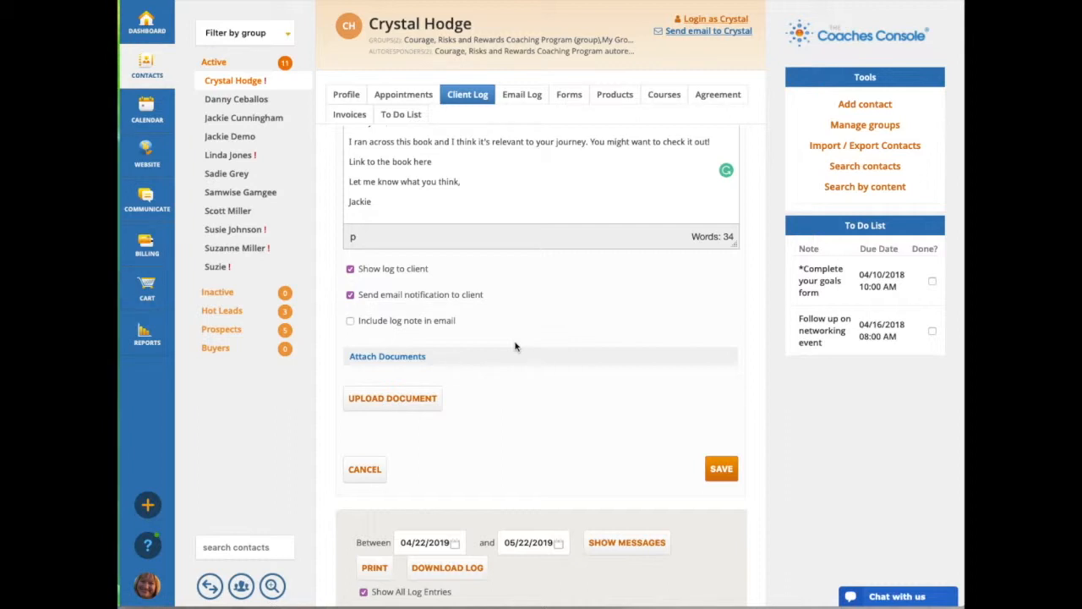
pyautogui.scroll(-1, 507, 344)
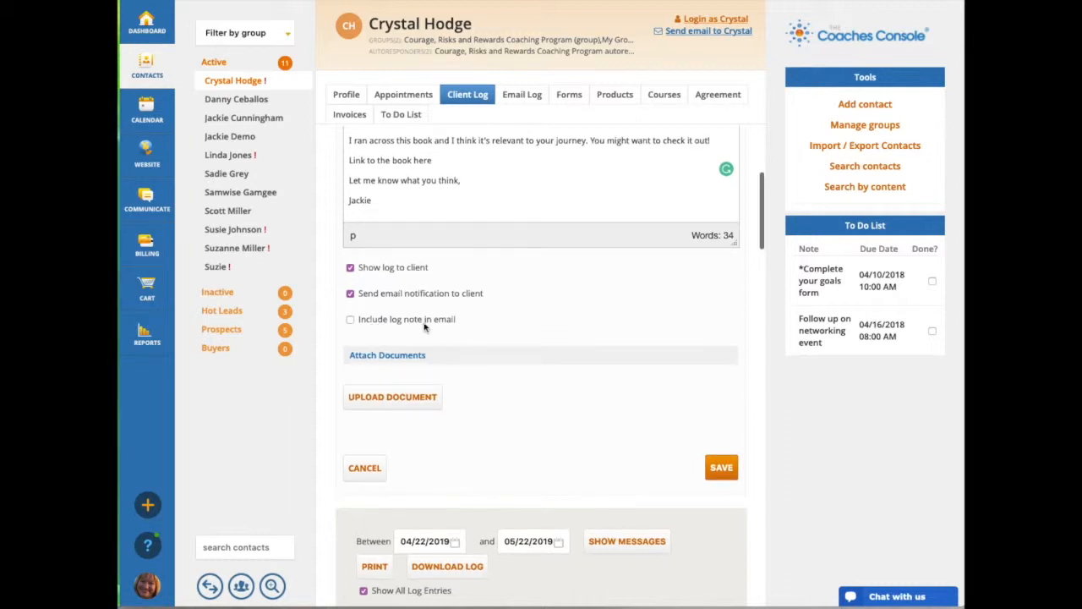
pyautogui.scroll(1, 475, 325)
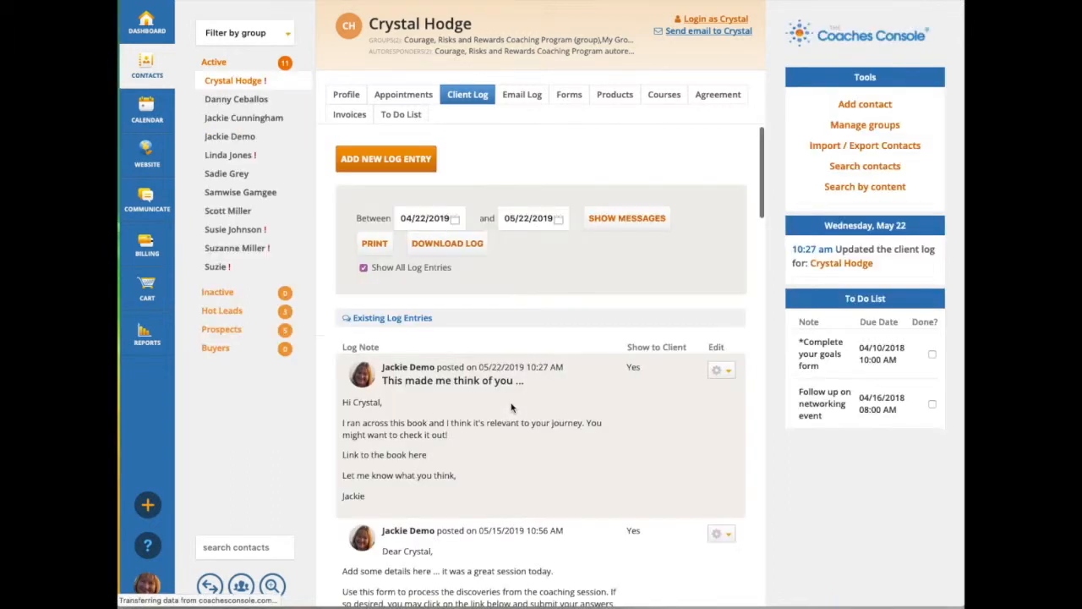
# Log in to the client portal as this client and open their logs page.
pyautogui.scroll(-1, 513, 407)
pyautogui.scroll(-3, 513, 407)
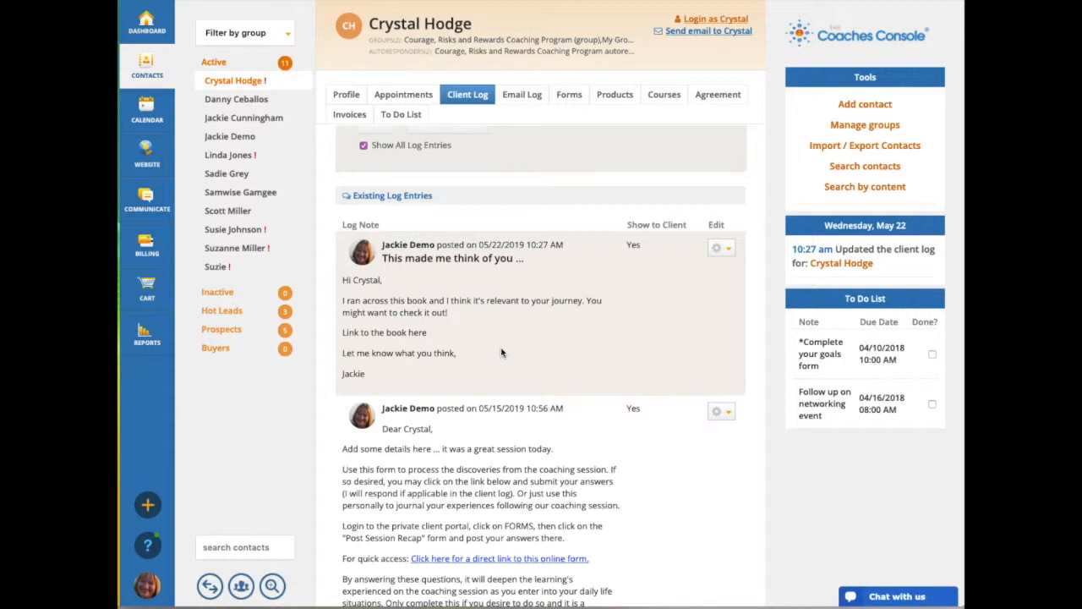
pyautogui.click(720, 20)
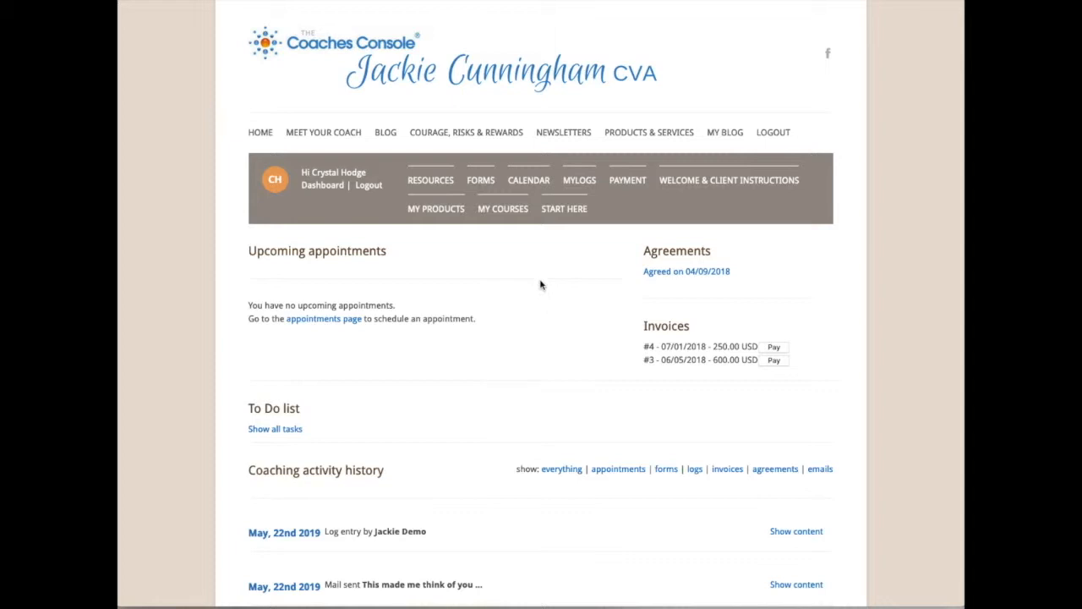
pyautogui.click(575, 183)
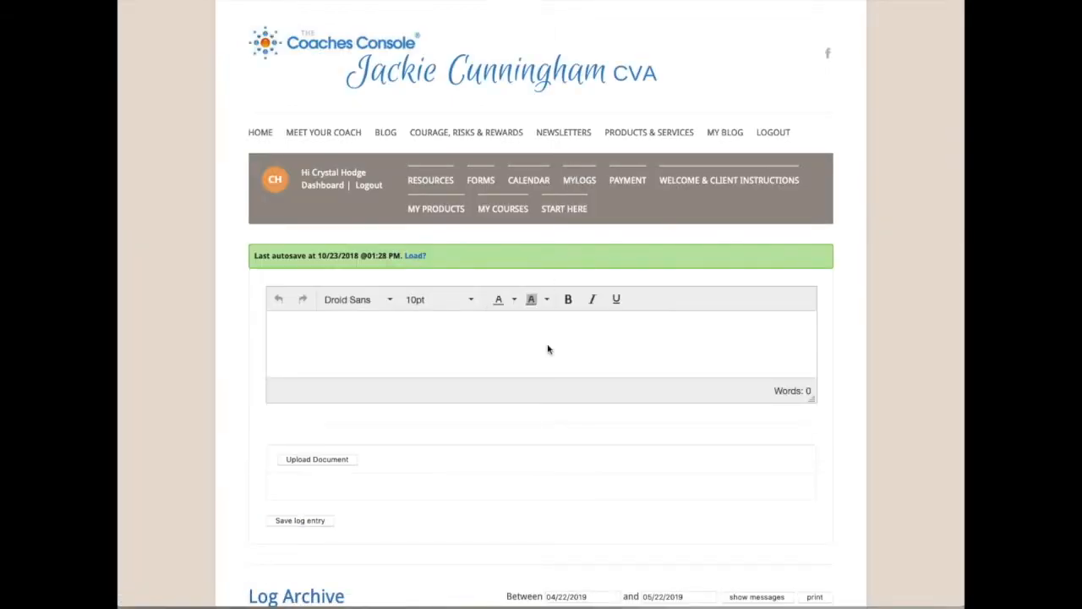
# Find the coach's "This made me think of you ..." entry in the log archive and start a reply to it.
pyautogui.scroll(-1, 548, 349)
pyautogui.scroll(-4, 547, 349)
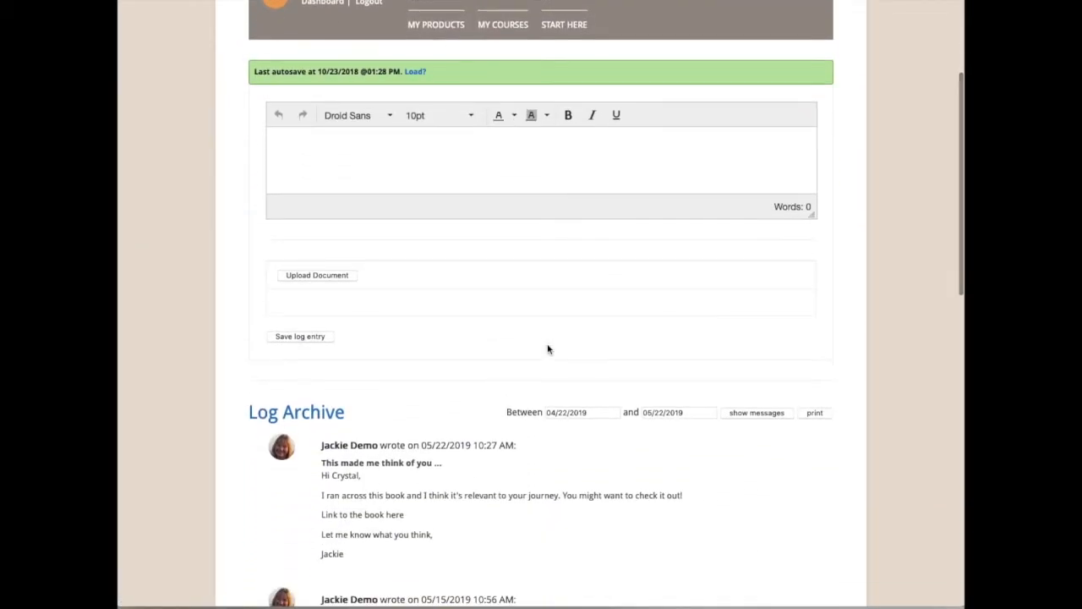
pyautogui.scroll(-2, 547, 346)
pyautogui.scroll(-3, 548, 347)
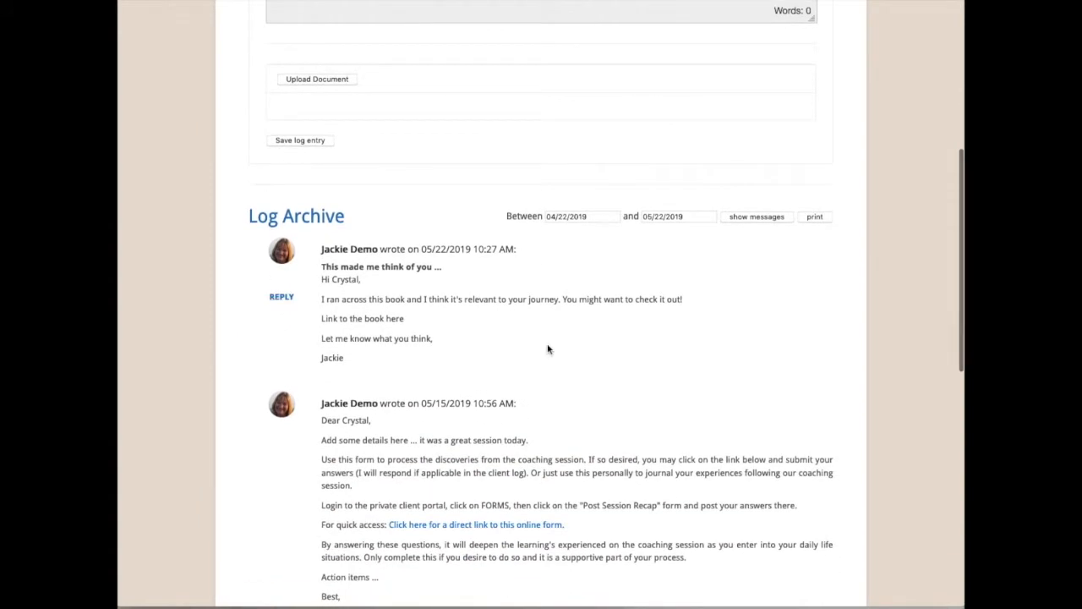
pyautogui.scroll(-1, 548, 349)
pyautogui.scroll(-1, 548, 349)
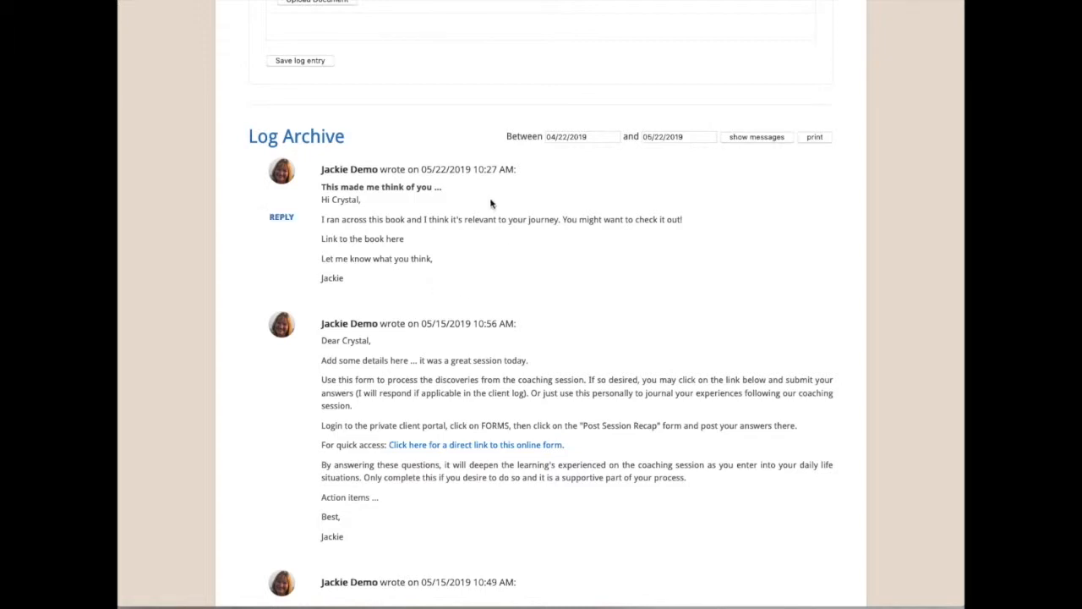
pyautogui.click(282, 218)
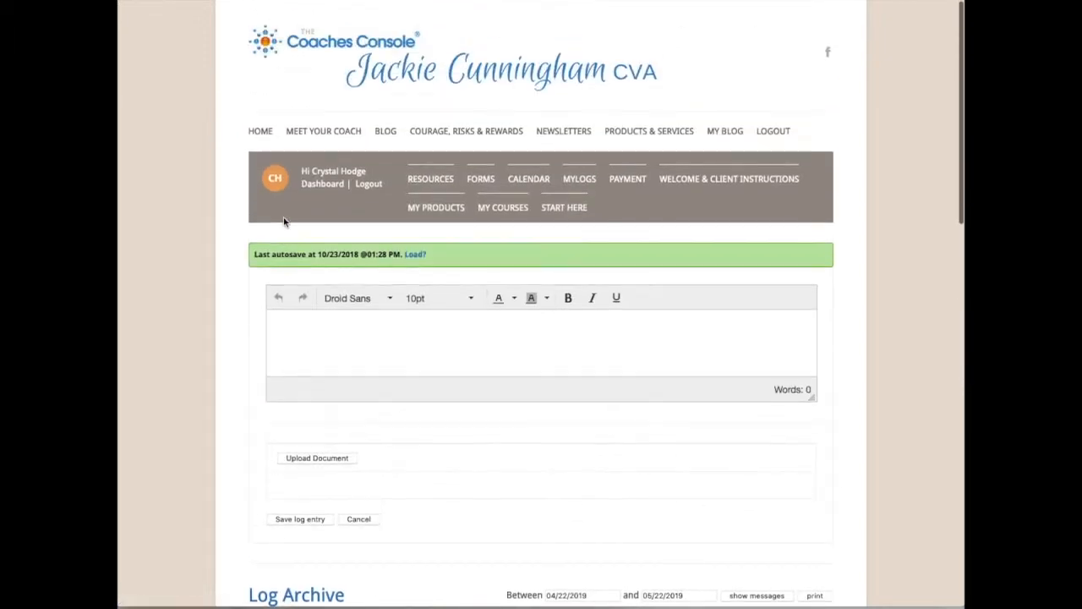
# Write the reply "Wow, that's a great book. Thanks for thinking of me.", sign it with the client's first name, and save it.
pyautogui.click(342, 326)
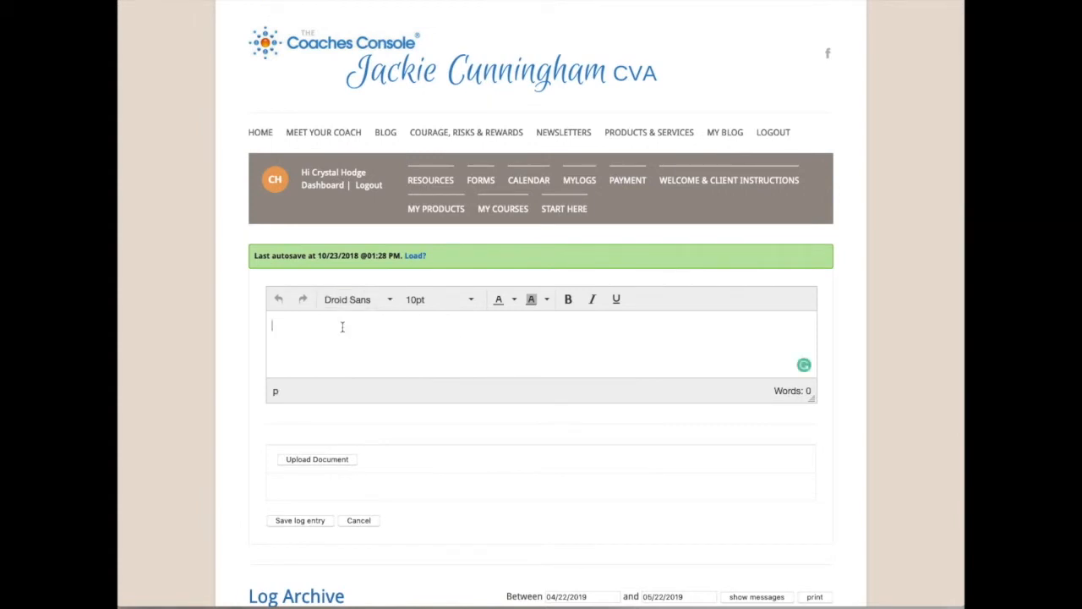
pyautogui.write("Wow, that's a great book. Thanks for thinking of")
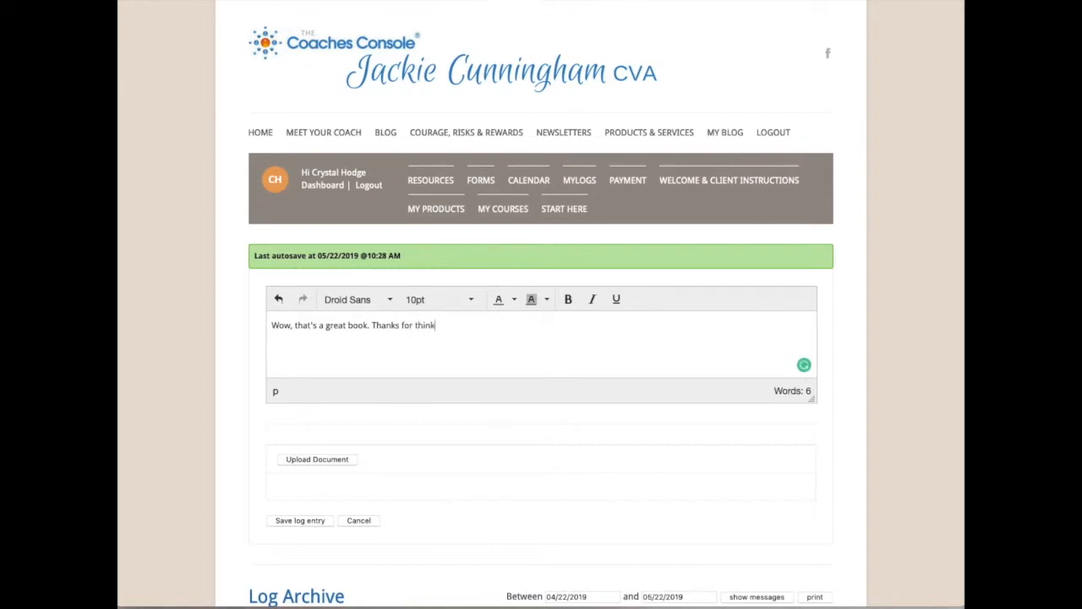
pyautogui.write(' me.')
pyautogui.press('Return')
pyautogui.write('Crystal')
pyautogui.scroll(-1, 291, 517)
pyautogui.click(290, 516)
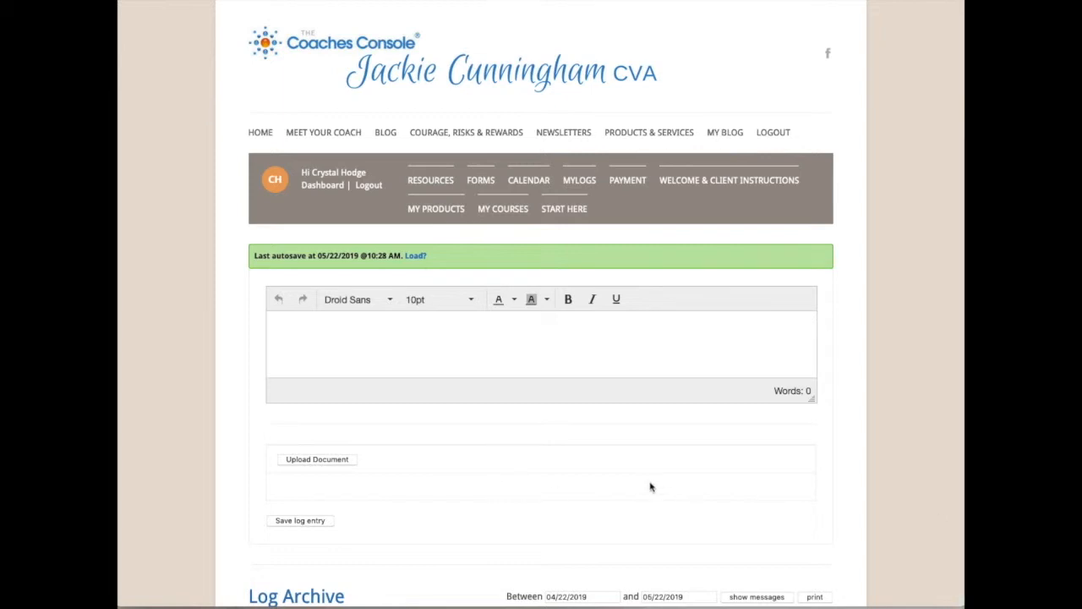
# Post a new log entry from the client that greets the coach by first name and says "I wanted to ask you about ......".
pyautogui.scroll(-3, 648, 483)
pyautogui.scroll(-1, 647, 483)
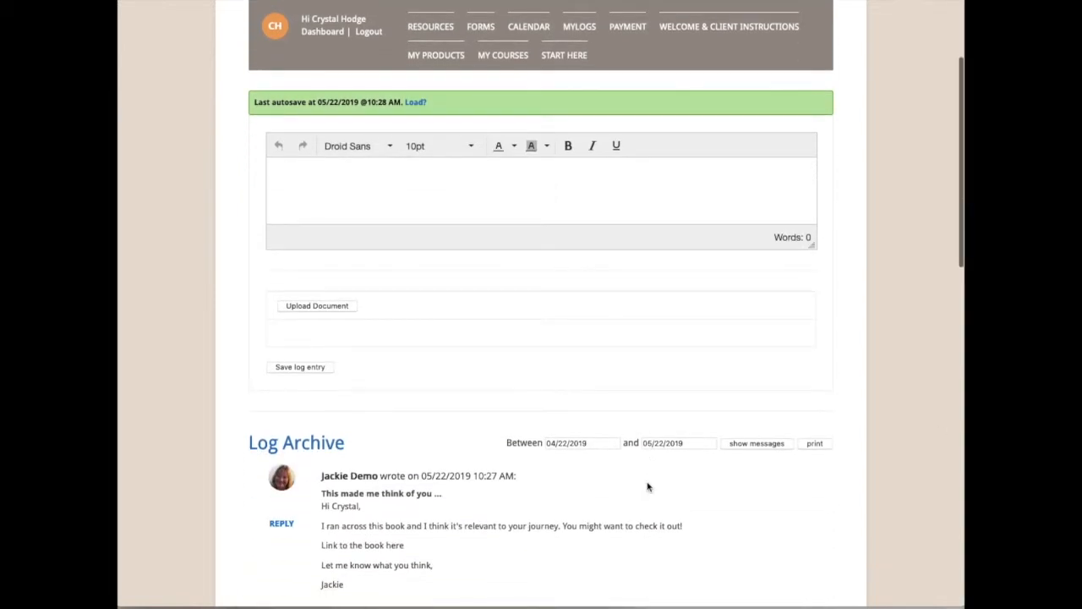
pyautogui.scroll(-2, 647, 486)
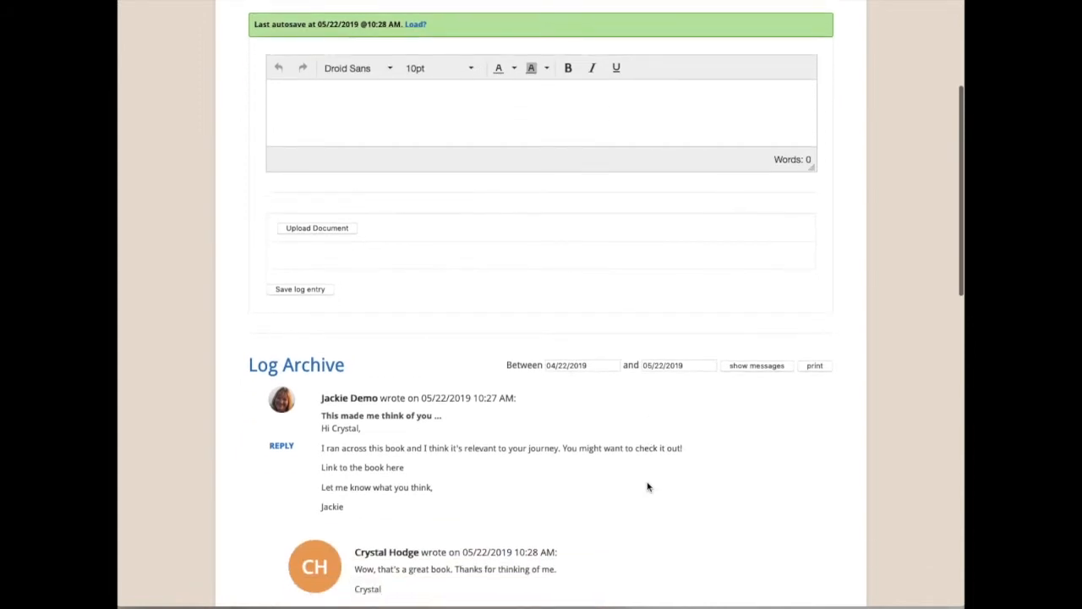
pyautogui.scroll(5, 648, 486)
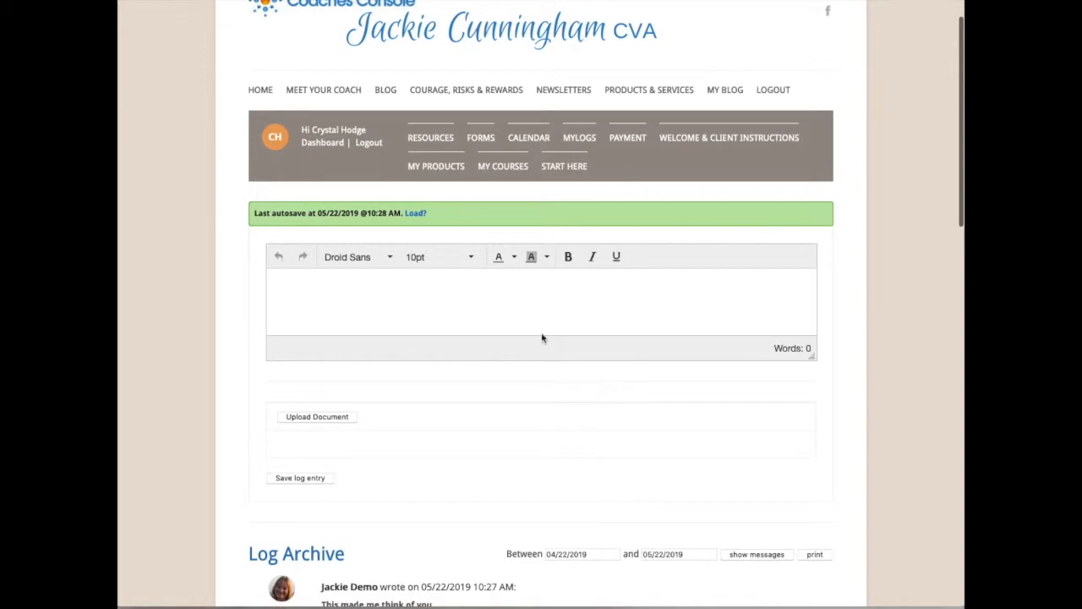
pyautogui.click(456, 301)
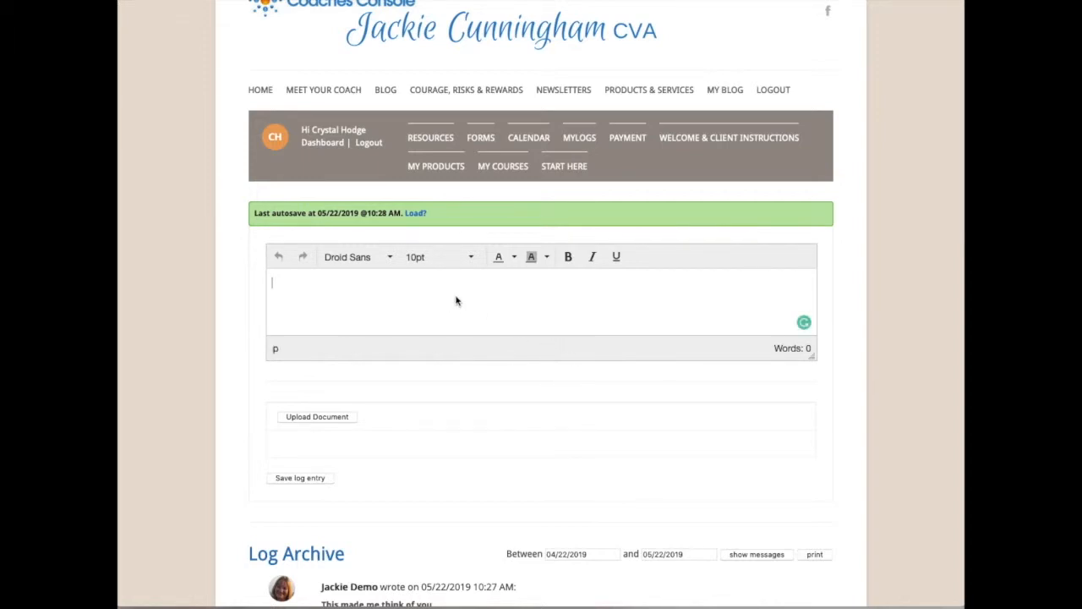
pyautogui.write('Hi Jackie, I wanted to ask you about ......')
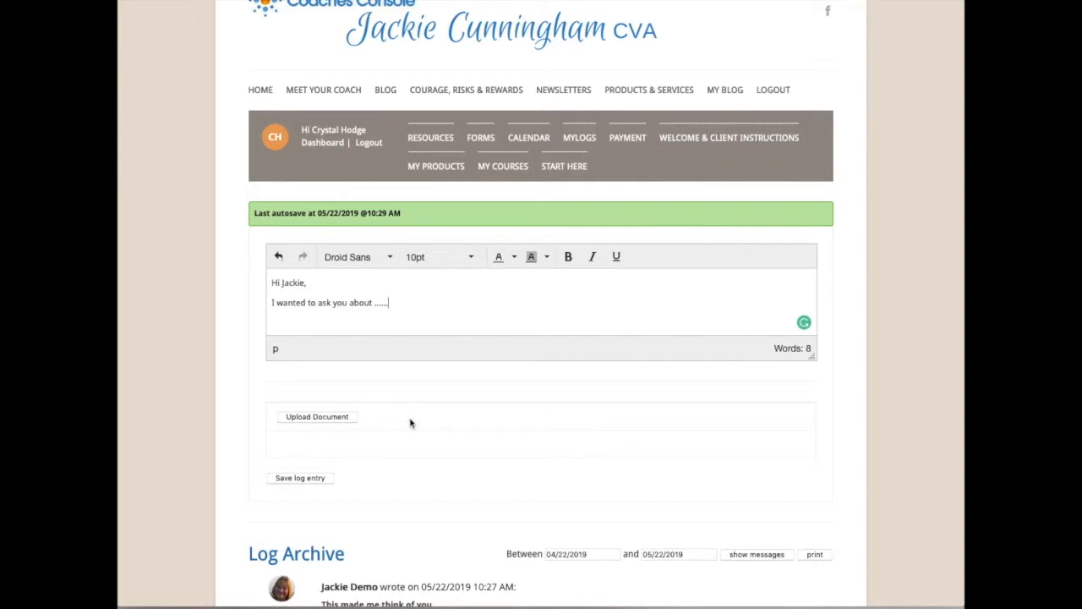
pyautogui.click(304, 478)
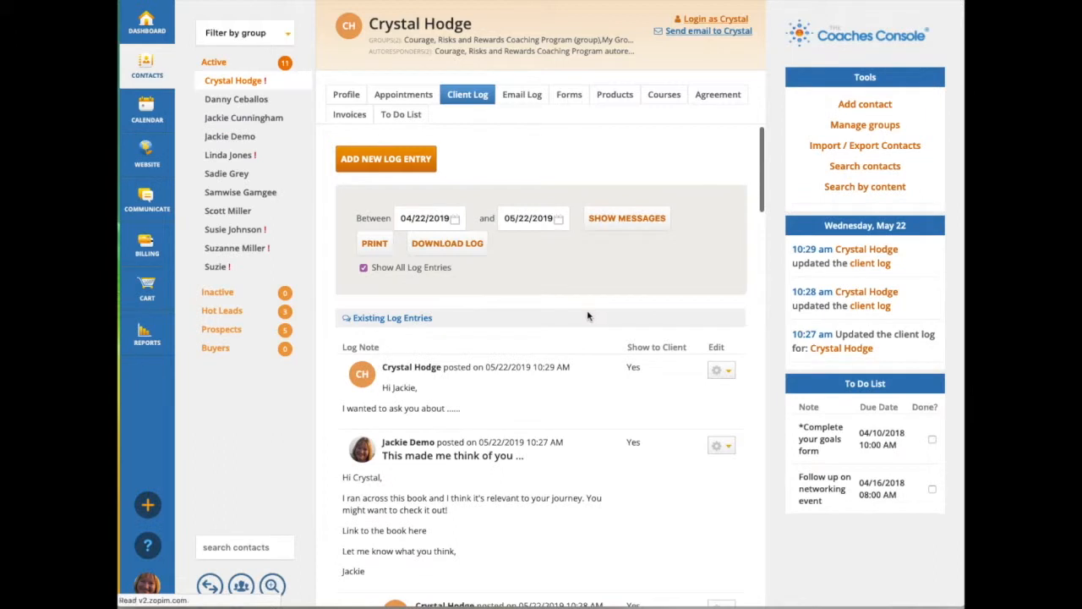
# Examine the client's new entry and reply in the coach's client log, and check the actions offered for the newest entry.
pyautogui.scroll(-3, 565, 336)
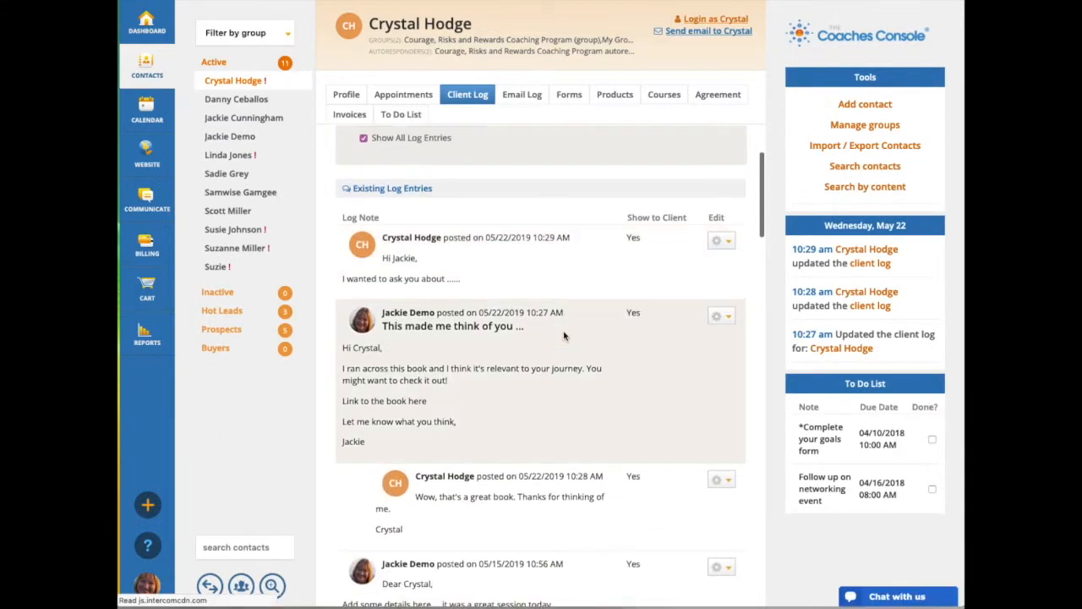
pyautogui.scroll(-3, 557, 355)
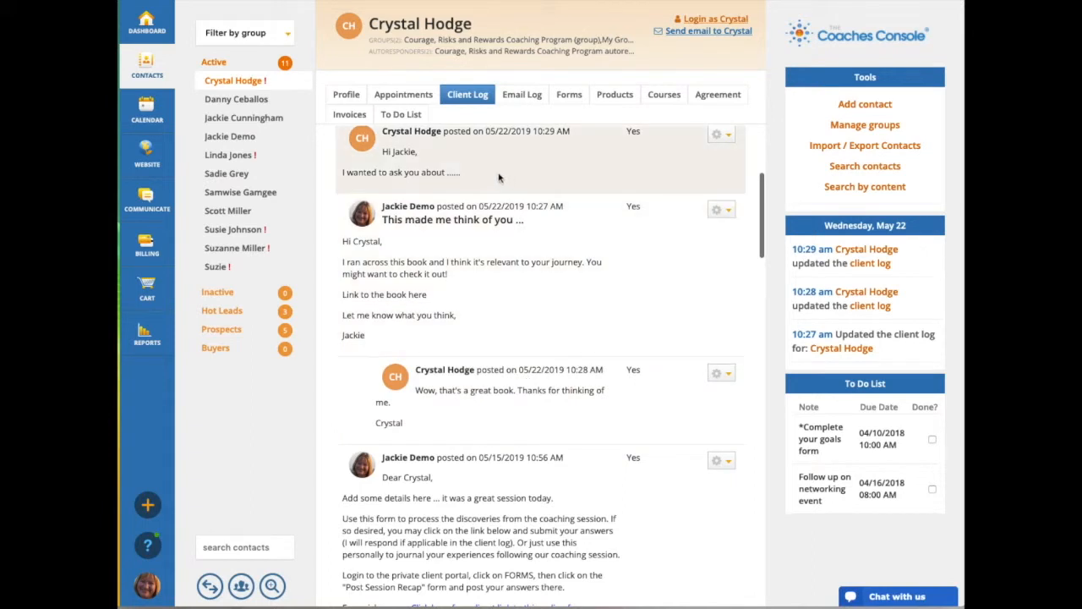
pyautogui.scroll(1, 512, 170)
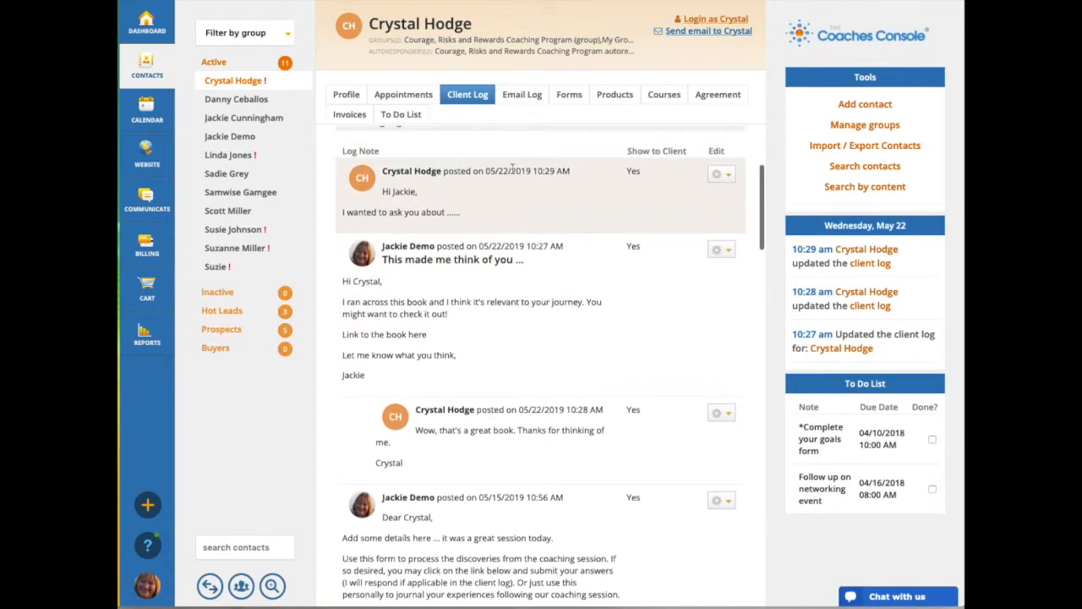
pyautogui.click(720, 174)
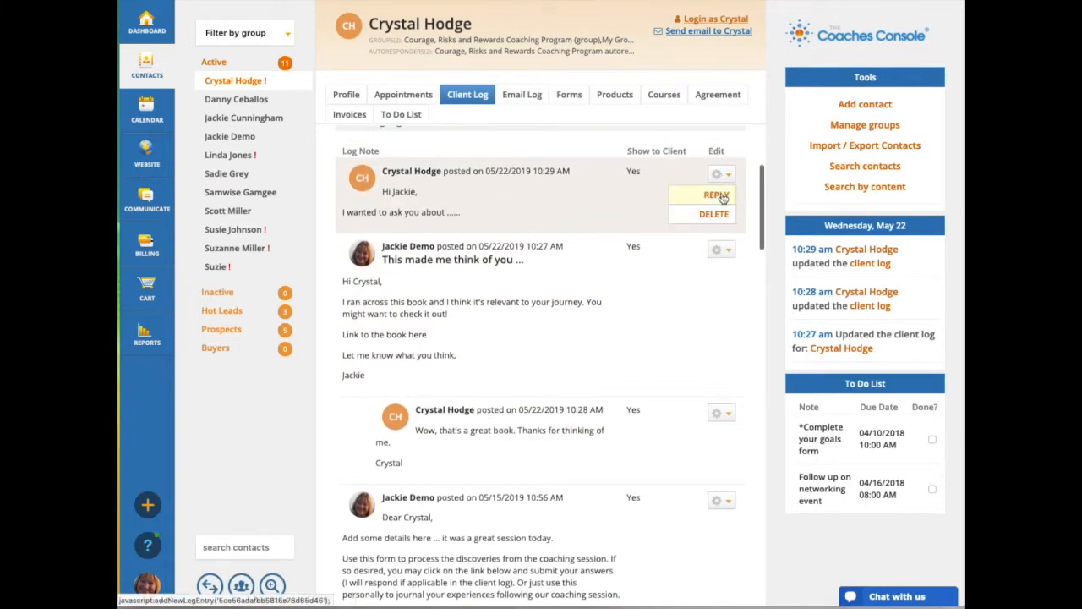
pyautogui.click(555, 196)
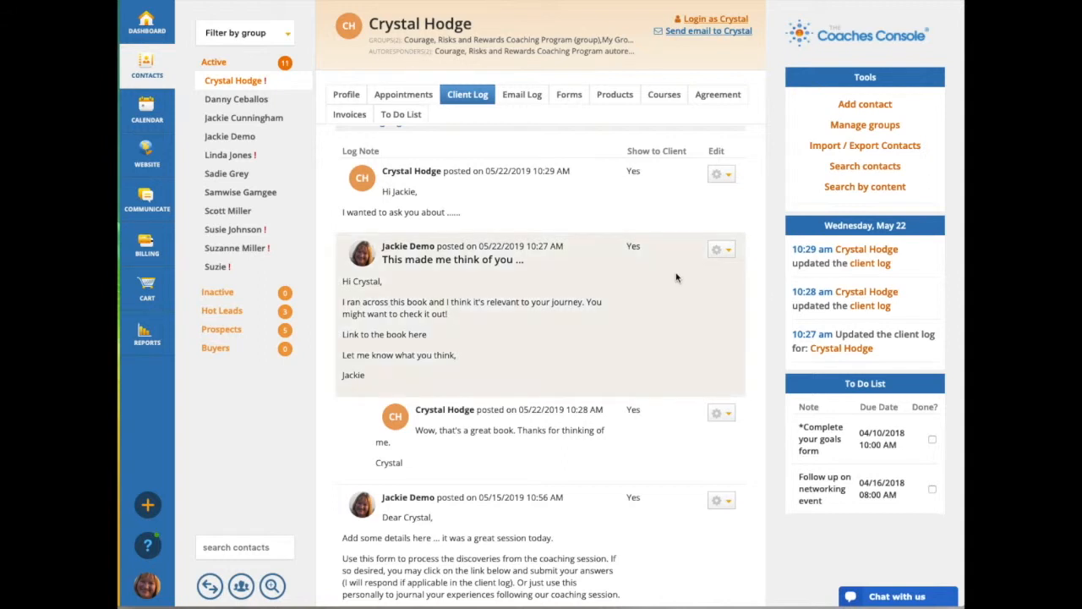
# Open the coach's dashboard.
pyautogui.click(155, 38)
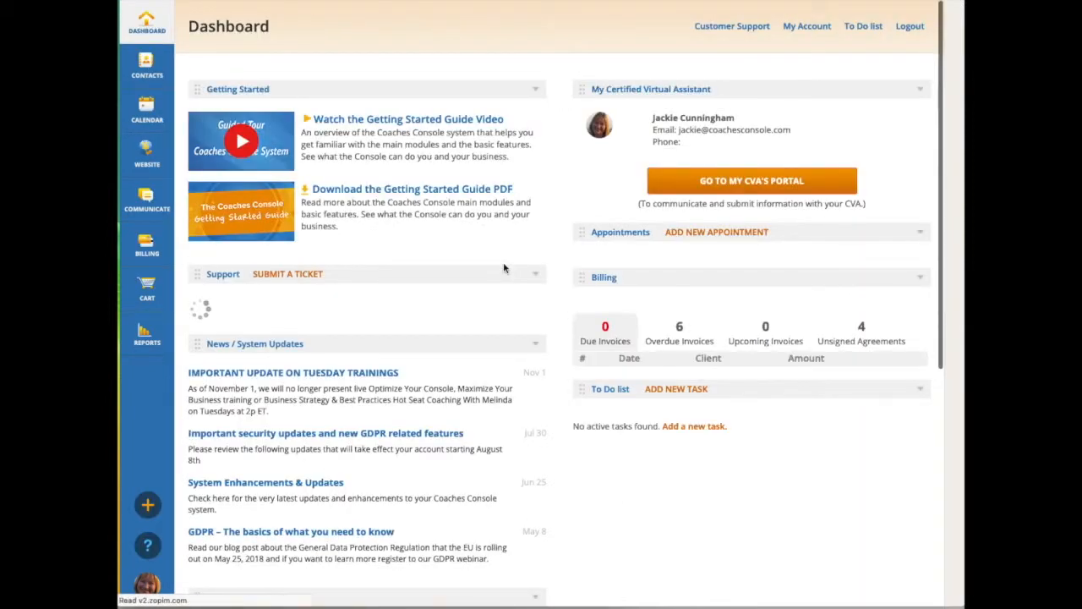